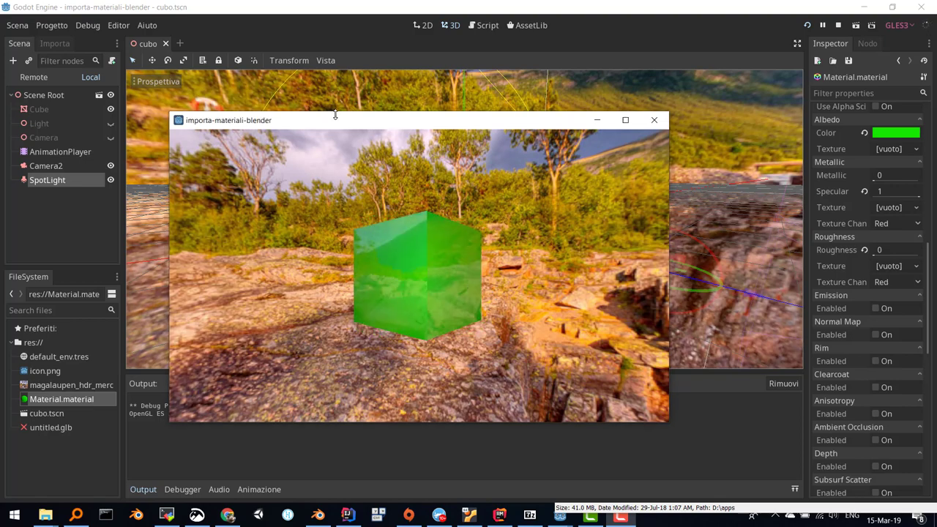
Step: Make the rotating green cube game window taller, then switch to Blender
mouse_move(333, 112)
mouse_down()
mouse_move(380, 92)
mouse_move(422, 118)
mouse_up()
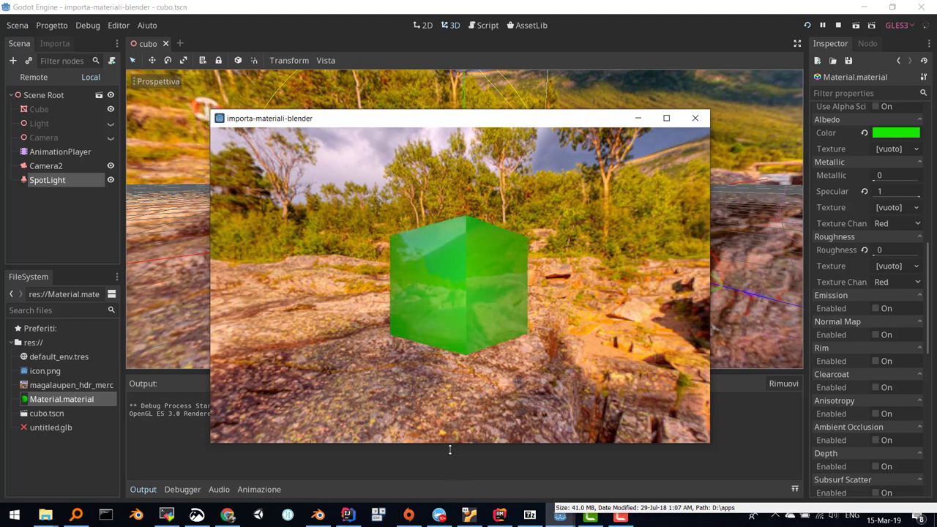
click(318, 515)
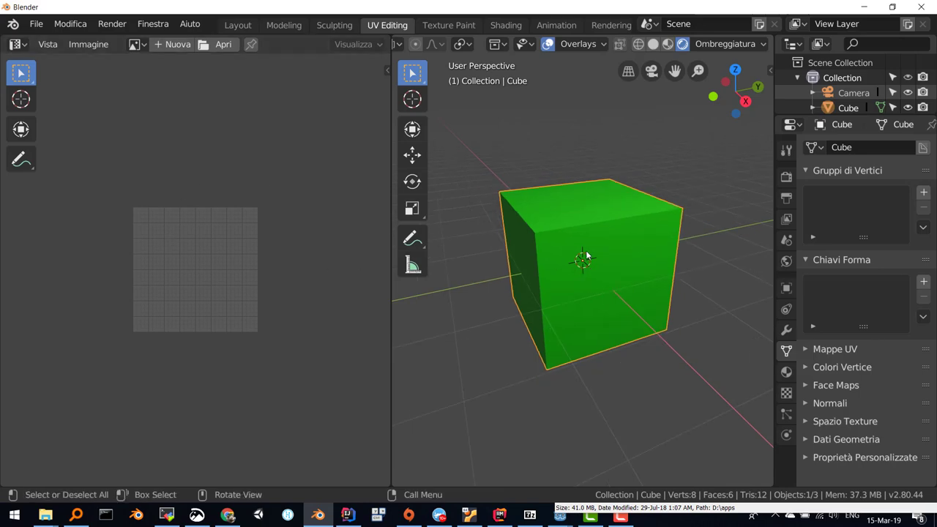
Step: Toggle the cube's edit mode, switch to the Layout workspace, orbit the view, and glance at the File menu
key(Tab)
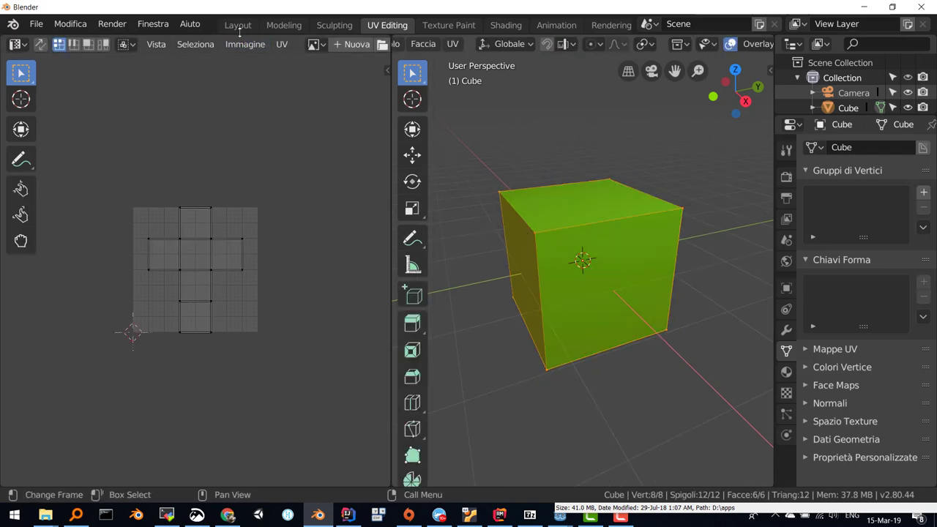
click(236, 26)
middle_drag(403, 263, 394, 257)
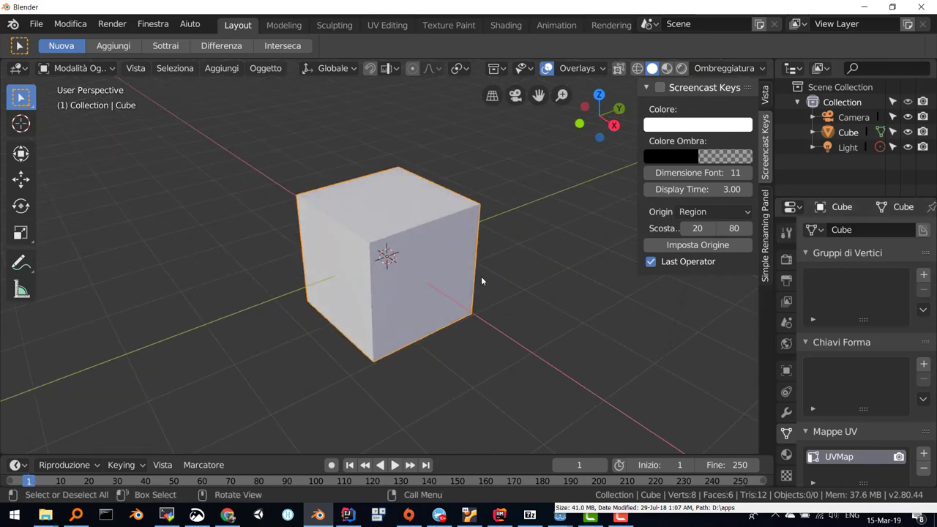
click(45, 27)
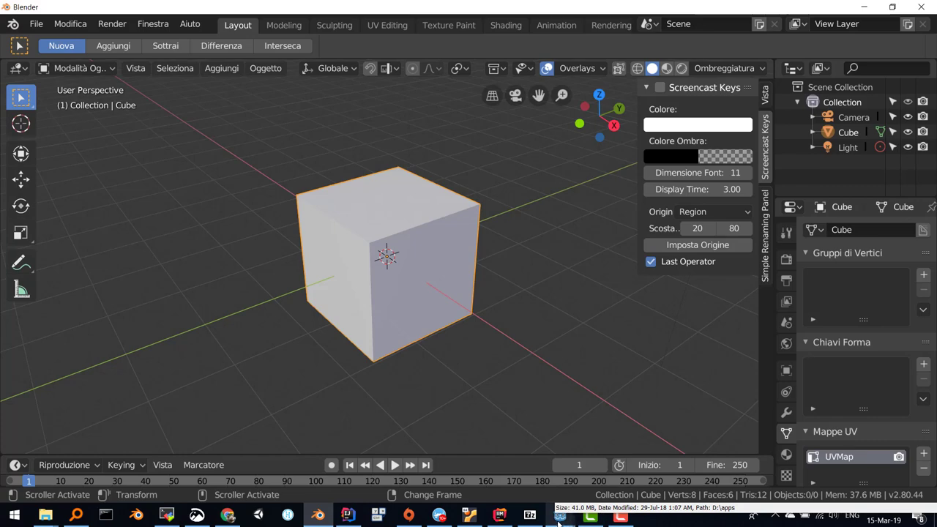
Step: Bring the importa-materiali-blender Godot project window back to the front
mouse_move(560, 516)
click(583, 478)
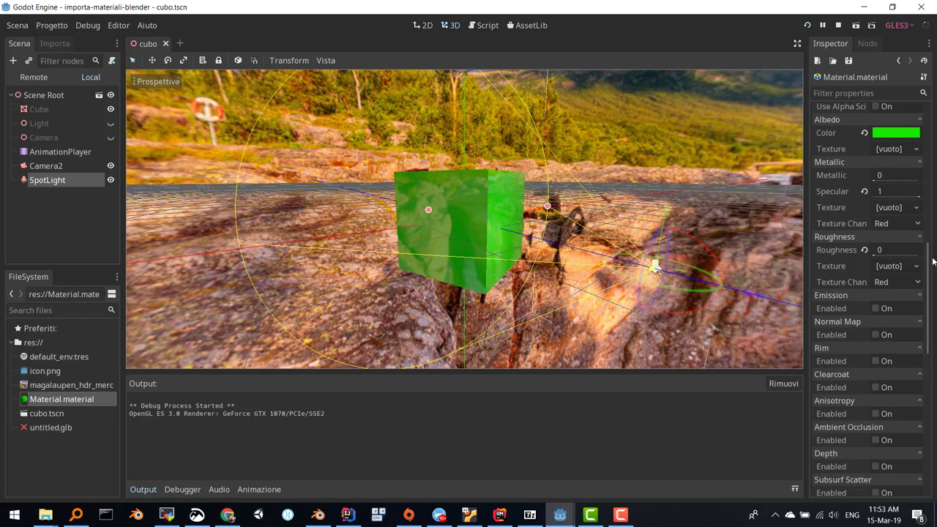
Step: Expand every property section of Material.material in the Inspector and focus the filter field
scroll(868, 293, up, 1)
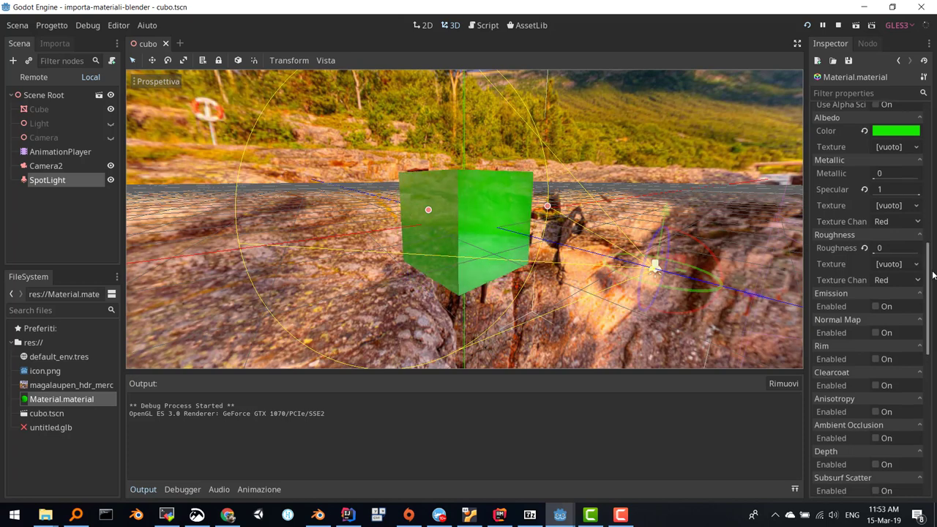
scroll(868, 293, up, 5)
scroll(868, 293, up, 4)
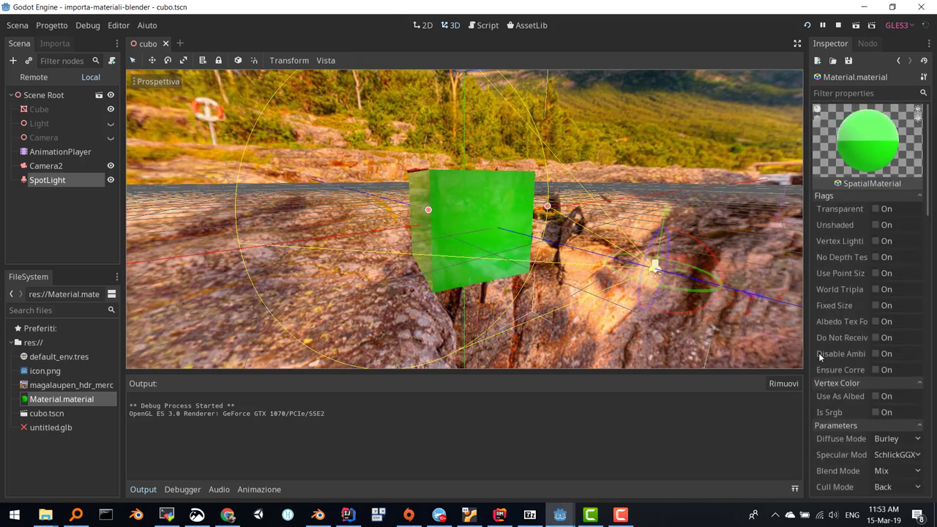
click(923, 77)
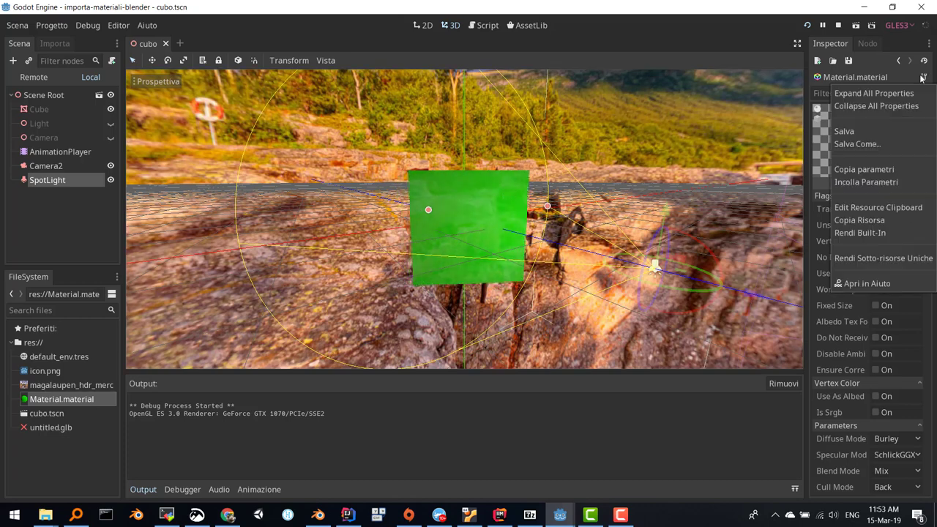
click(900, 93)
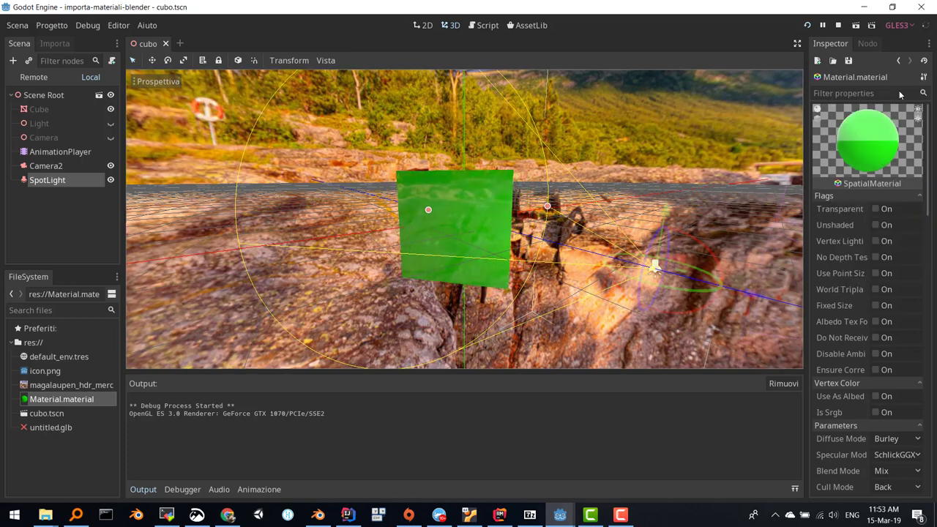
scroll(927, 179, down, 1)
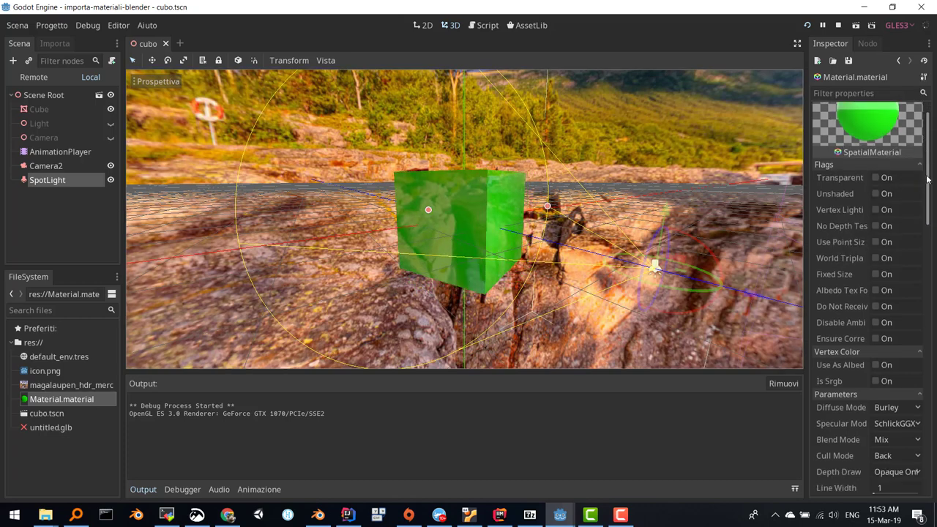
scroll(927, 179, down, 5)
scroll(927, 179, up, 5)
scroll(901, 146, up, 2)
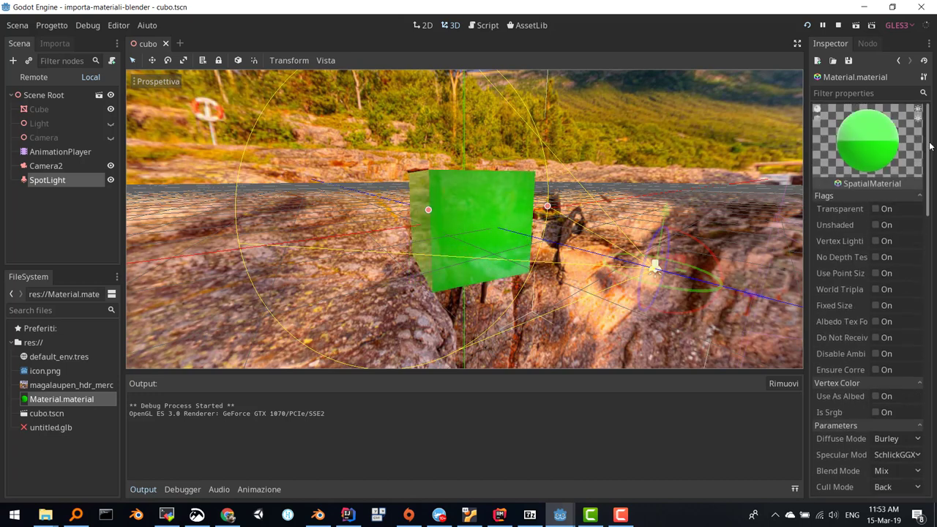
click(868, 94)
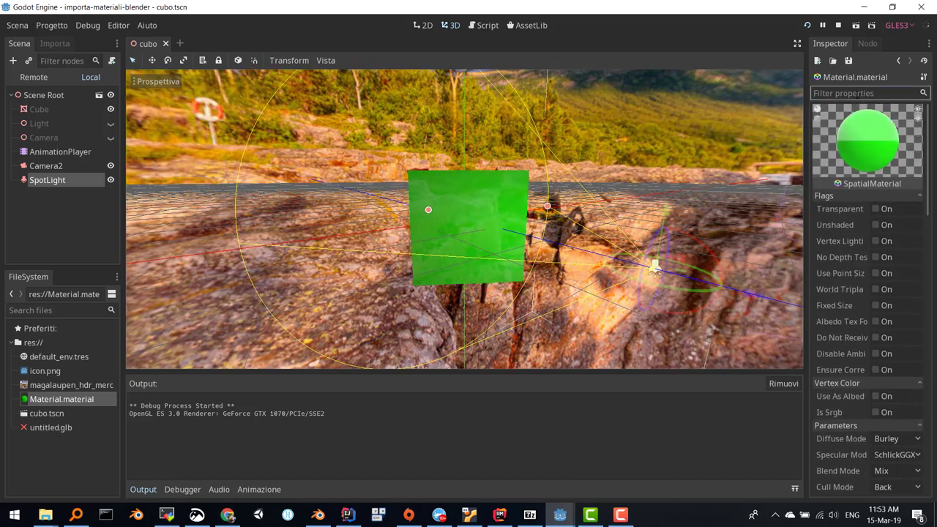
Step: Filter for 'specu' and revert Specular from 1 to its 0.5 default
text(specu)
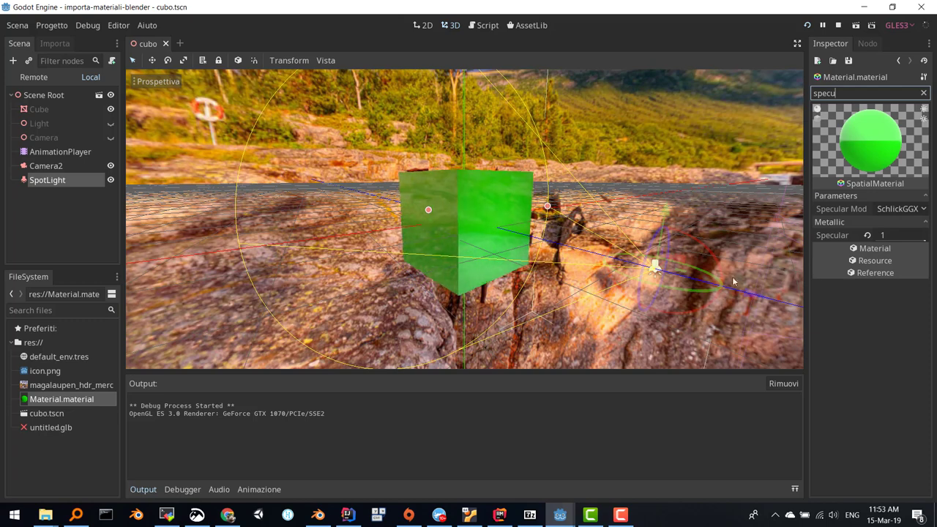
click(869, 236)
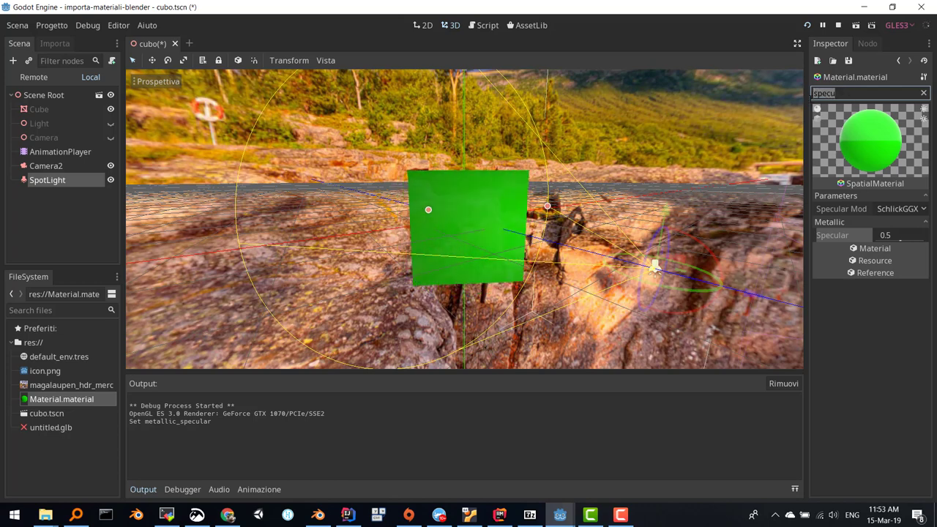
key(BackSpace)
Step: Filter for 'rough', try Roughness from about 0.67 down to 0, and settle at 1
text(ro)
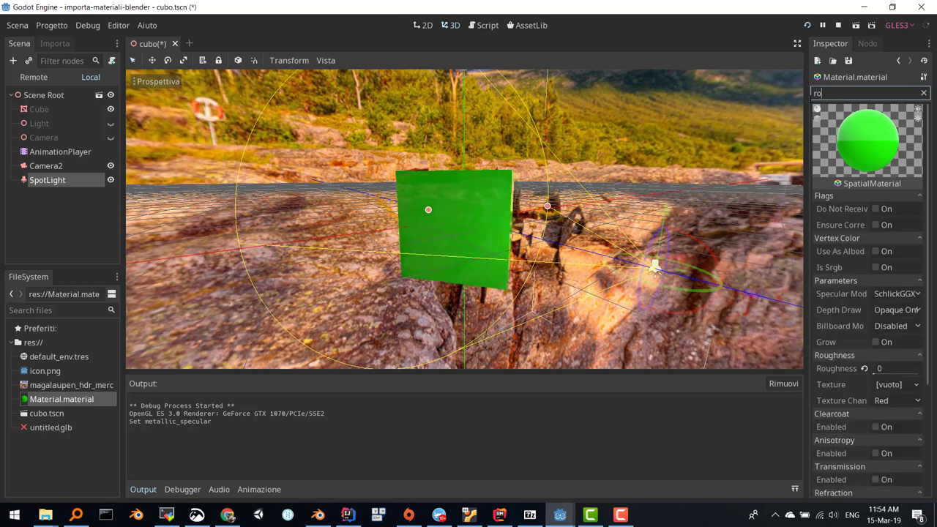
text(ugh)
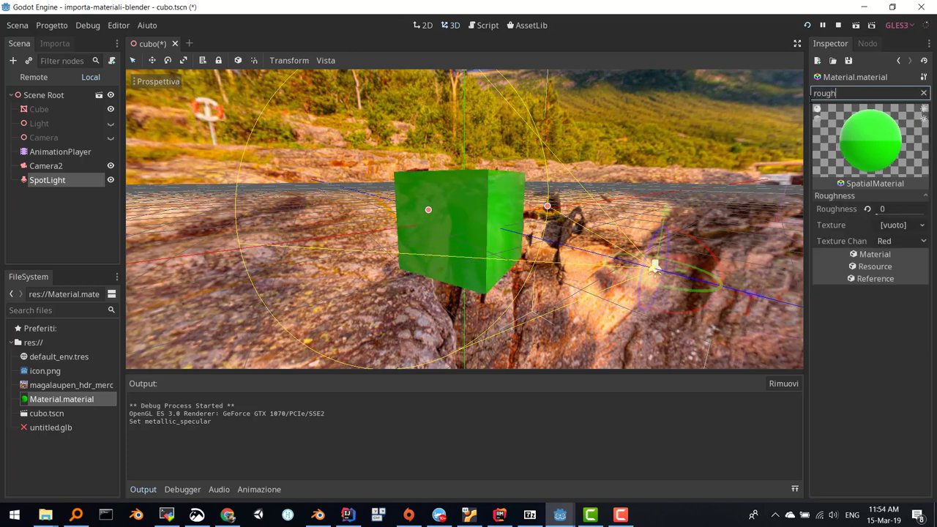
click(868, 208)
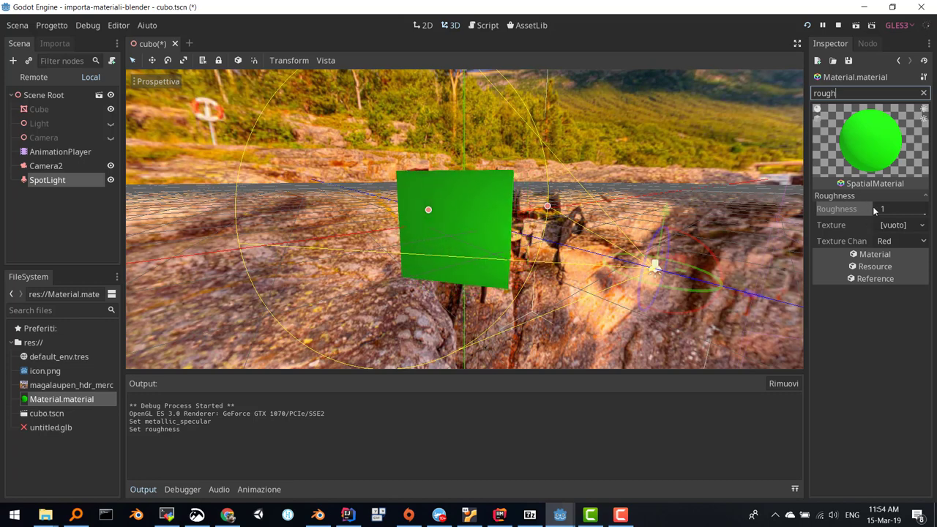
drag(924, 215, 909, 217)
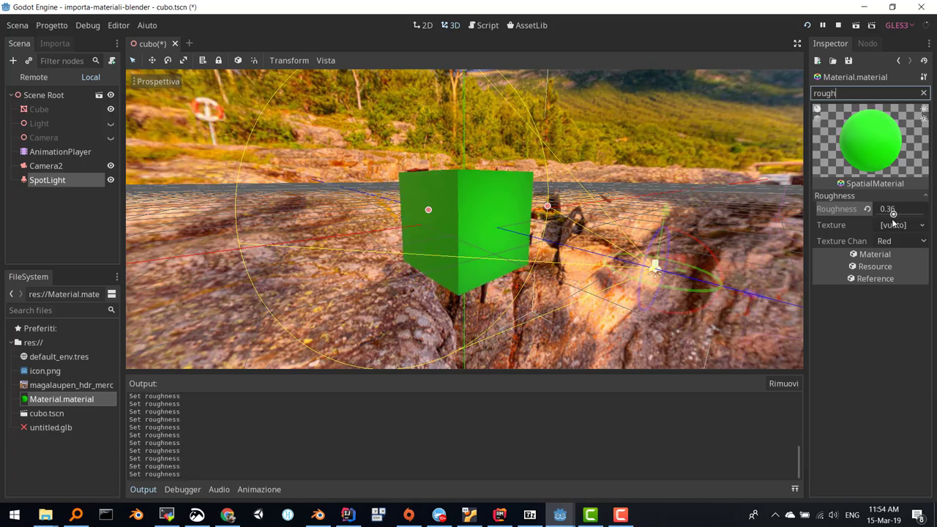
drag(884, 226, 887, 224)
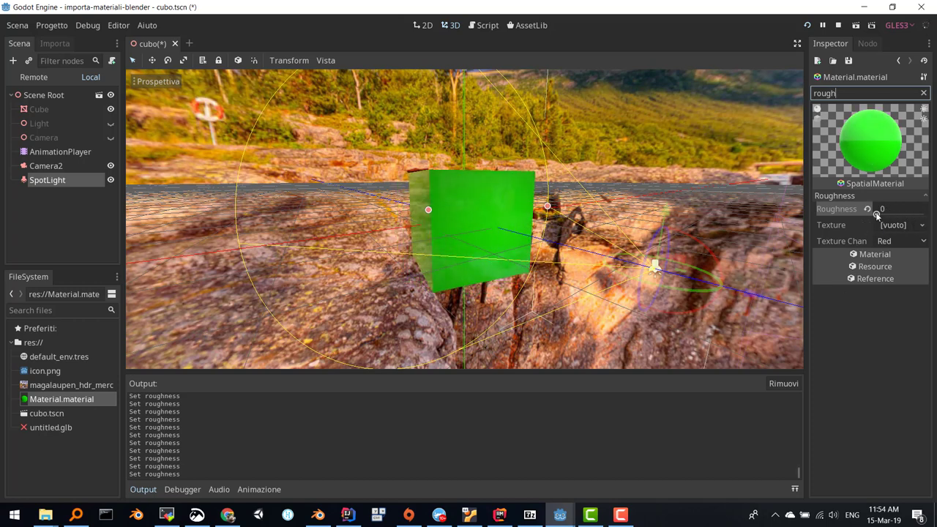
drag(930, 209, 868, 221)
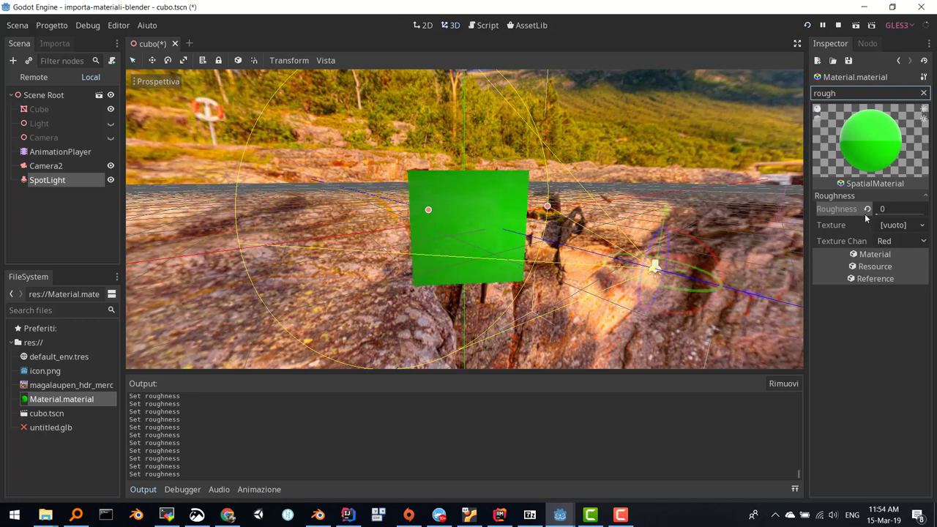
drag(867, 210, 867, 211)
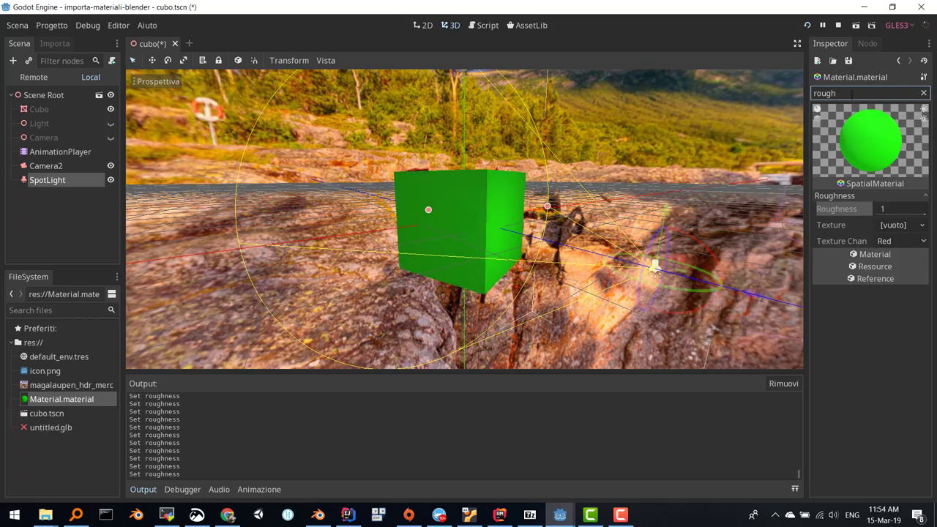
Step: Filter the Inspector for 'specu' to confirm Specular is still 0.5
text(specu)
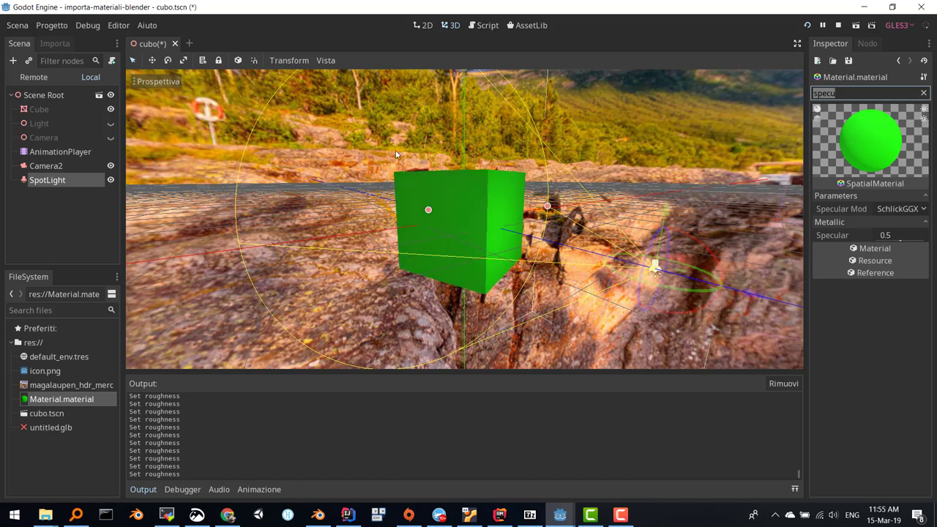
Step: Show the AnimationPlayer's rotazionecubo rotation animation, then select the HDR environment file
click(54, 152)
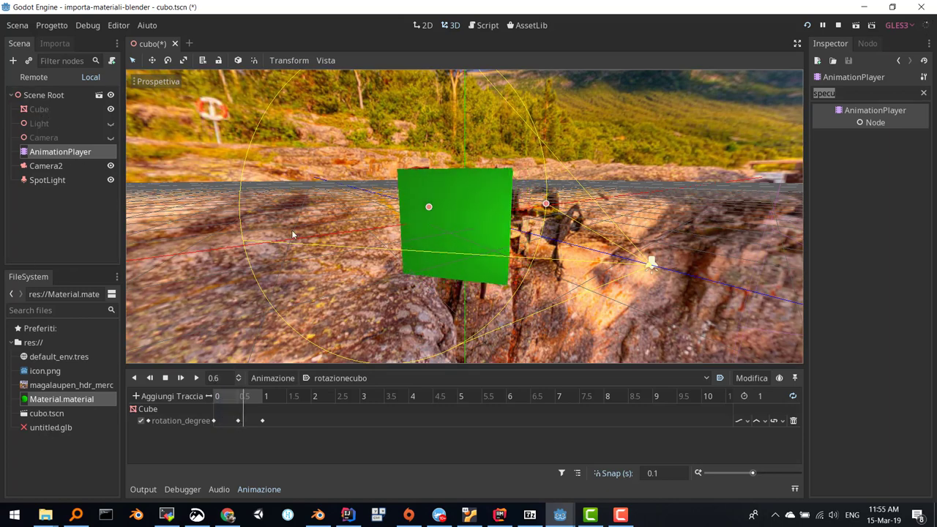
click(41, 385)
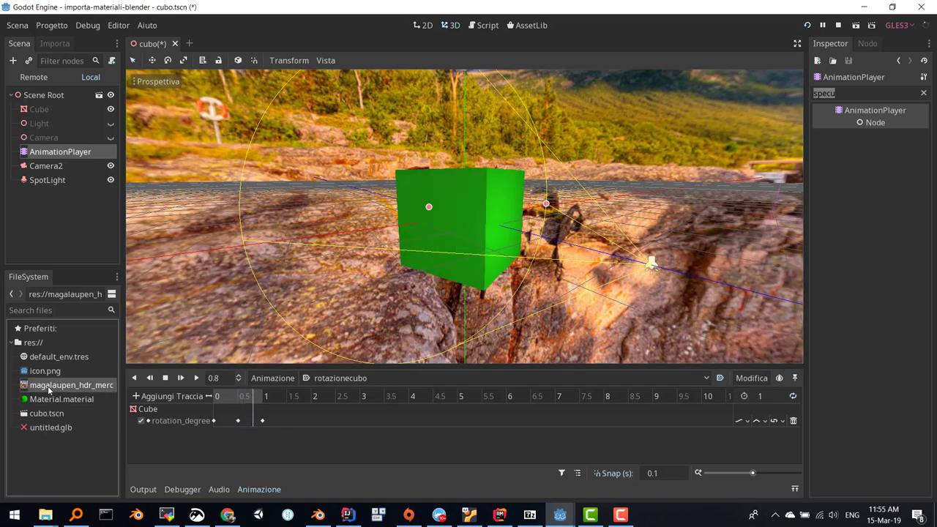